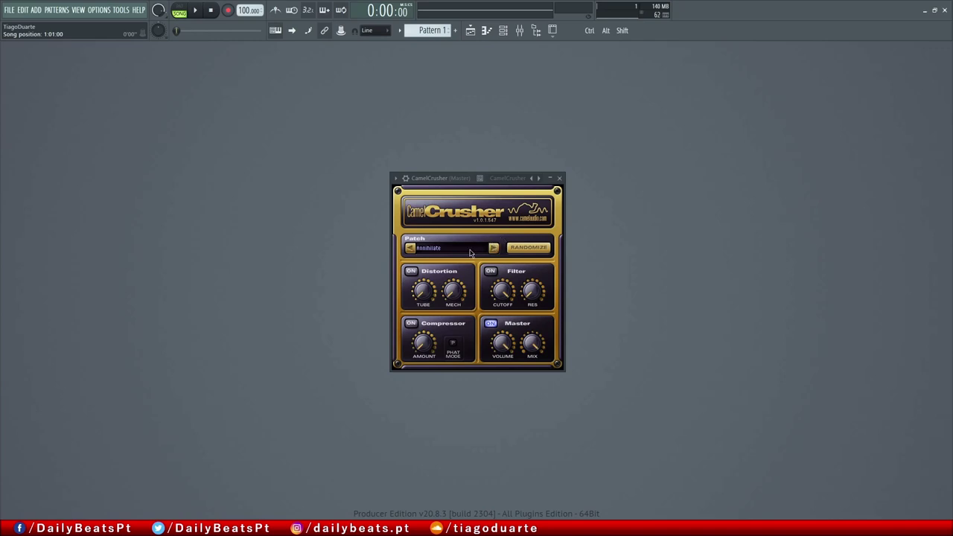
# Step: Open CamelCrusher's patch menu, closing and reopening it once, to show presets like Destroyer and Fuzz Filter
pyautogui.click(470, 253)
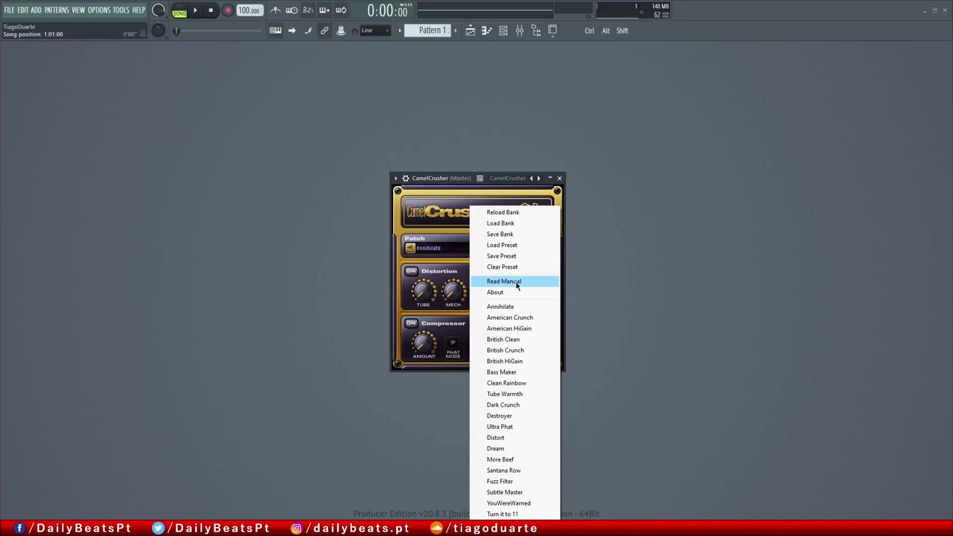
pyautogui.click(438, 184)
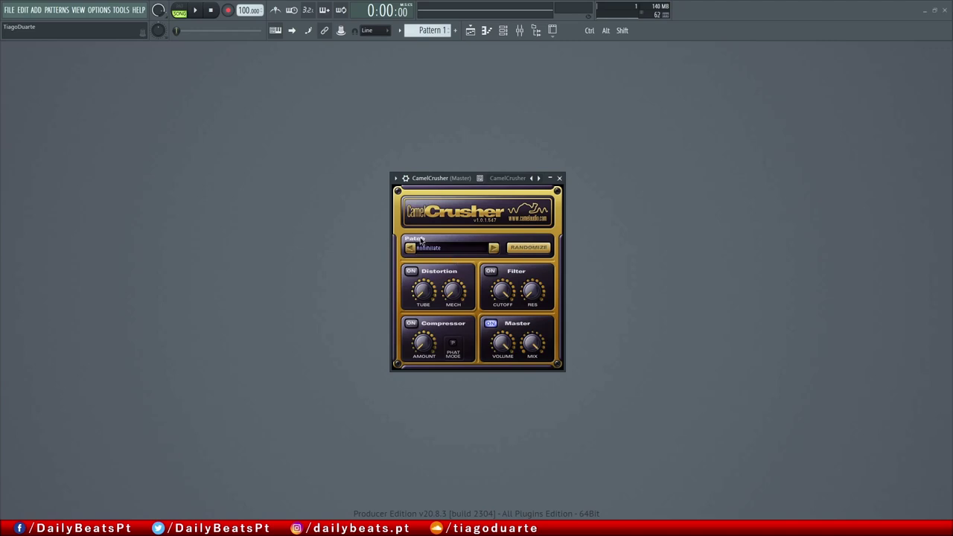
pyautogui.click(441, 249)
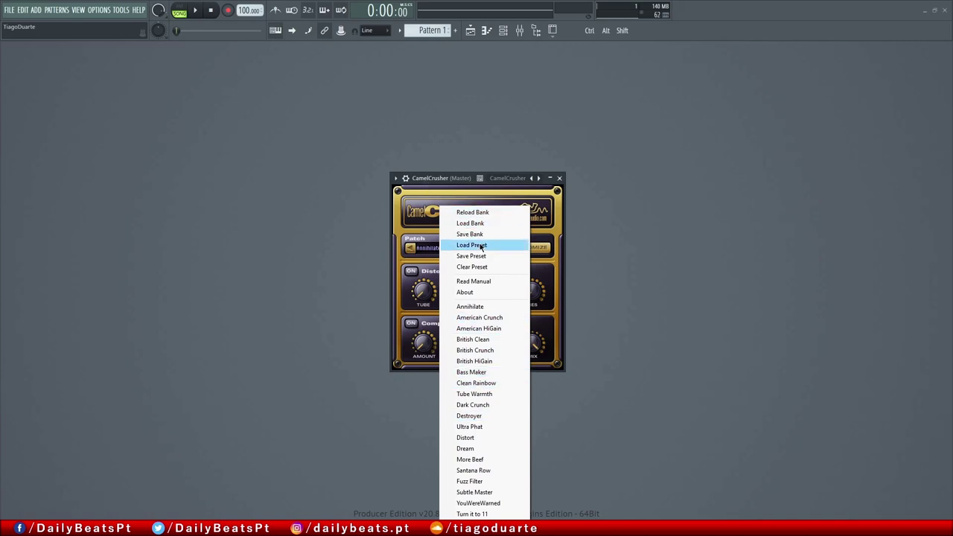
# Step: Dismiss the patch menu without picking a preset, keeping Annihilate loaded
pyautogui.click(436, 200)
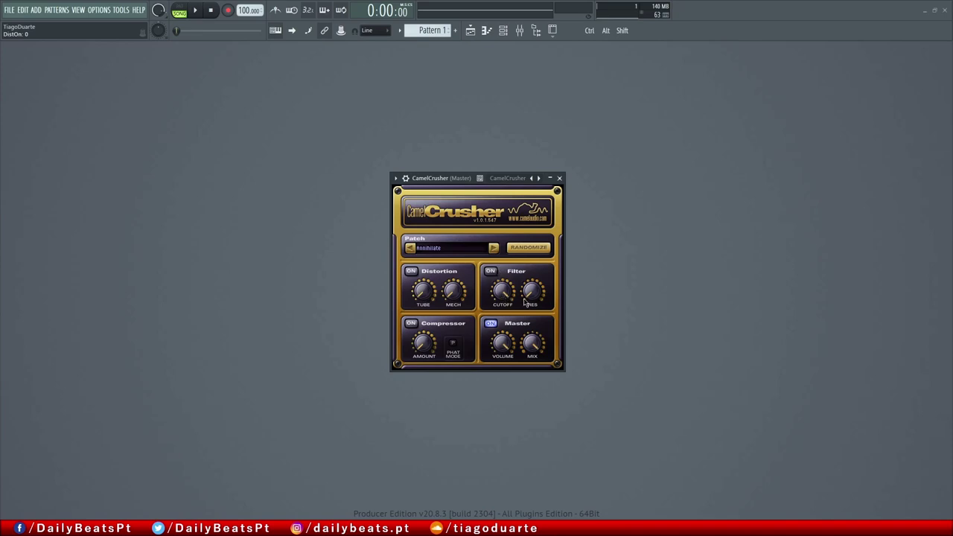
# Step: Toggle the Filter section several times, leave it off, and set cutoff to about 1295 Hz
pyautogui.click(492, 272)
pyautogui.click(492, 273)
pyautogui.click(492, 273)
pyautogui.click(491, 272)
pyautogui.moveTo(503, 291); pyautogui.dragTo(533, 307)
# Step: Try phat mode on and off, cycle Master off and on, then lower master volume and mix
pyautogui.click(453, 345)
pyautogui.click(453, 347)
pyautogui.click(491, 324)
pyautogui.click(491, 325)
pyautogui.moveTo(505, 341); pyautogui.dragTo(525, 306)
pyautogui.moveTo(536, 356); pyautogui.dragTo(528, 287)
# Step: Play the drum loop with the Filter on, sweeping cutoff to about 696 Hz, then 1097 Hz
pyautogui.press('space')
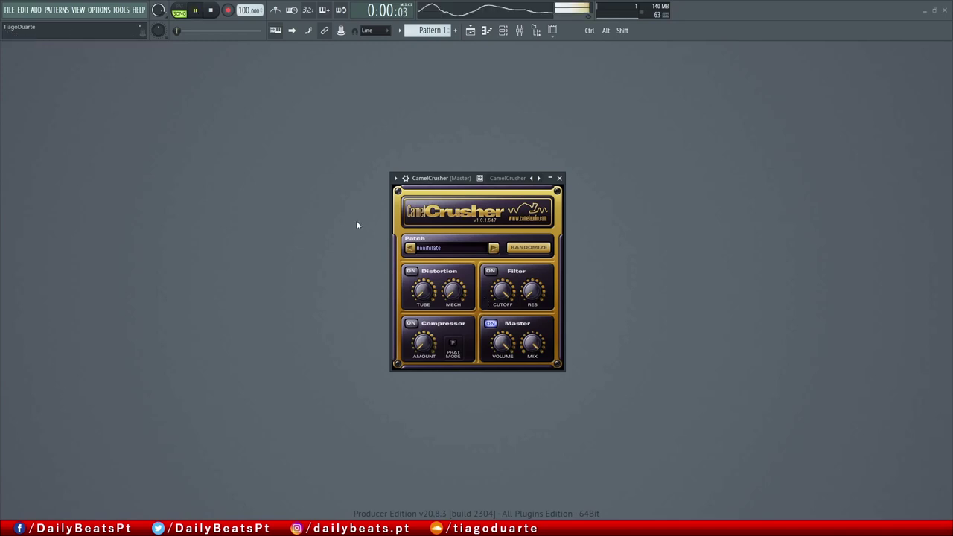
pyautogui.click(492, 273)
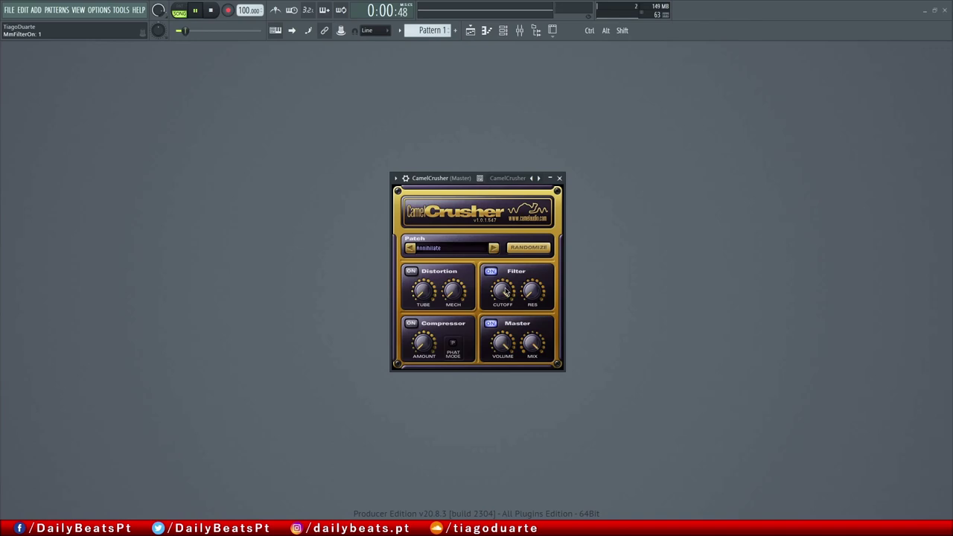
pyautogui.moveTo(508, 320); pyautogui.dragTo(528, 237)
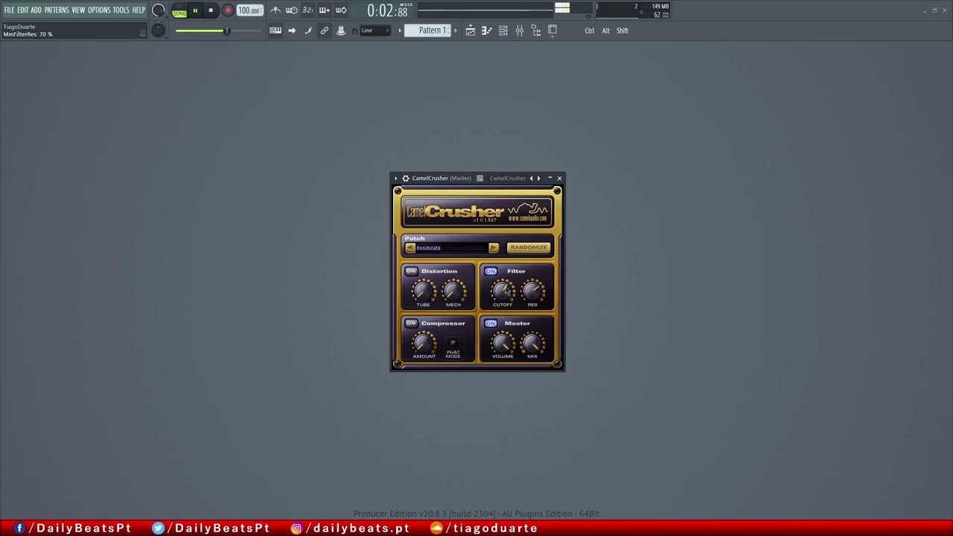
pyautogui.moveTo(506, 292); pyautogui.dragTo(506, 318)
# Step: Toggle the Filter section off and on, then the Master section off and on
pyautogui.click(493, 274)
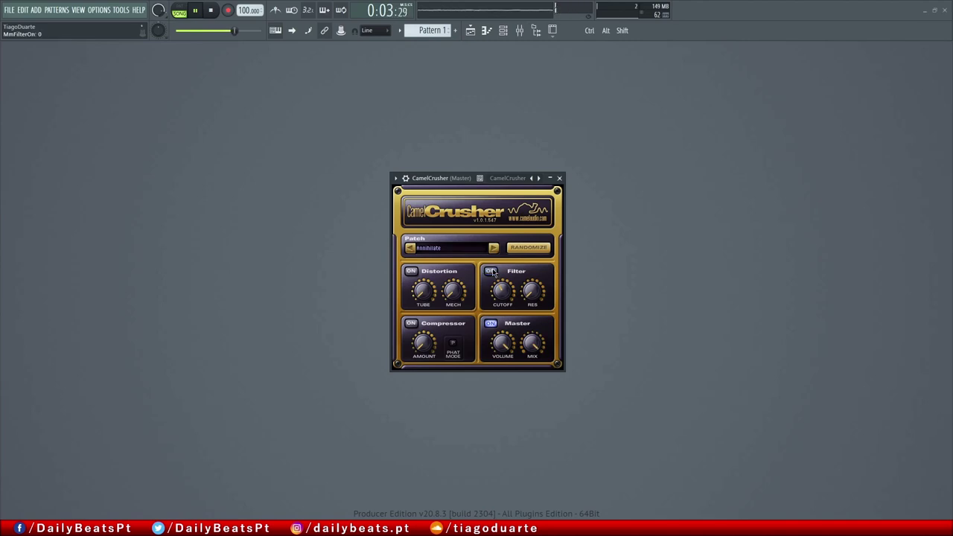
pyautogui.click(494, 274)
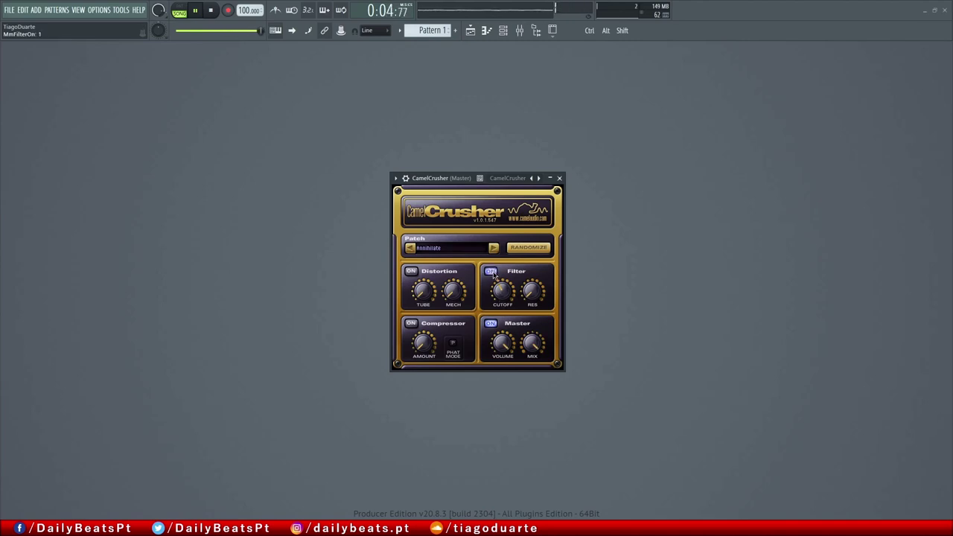
pyautogui.click(492, 323)
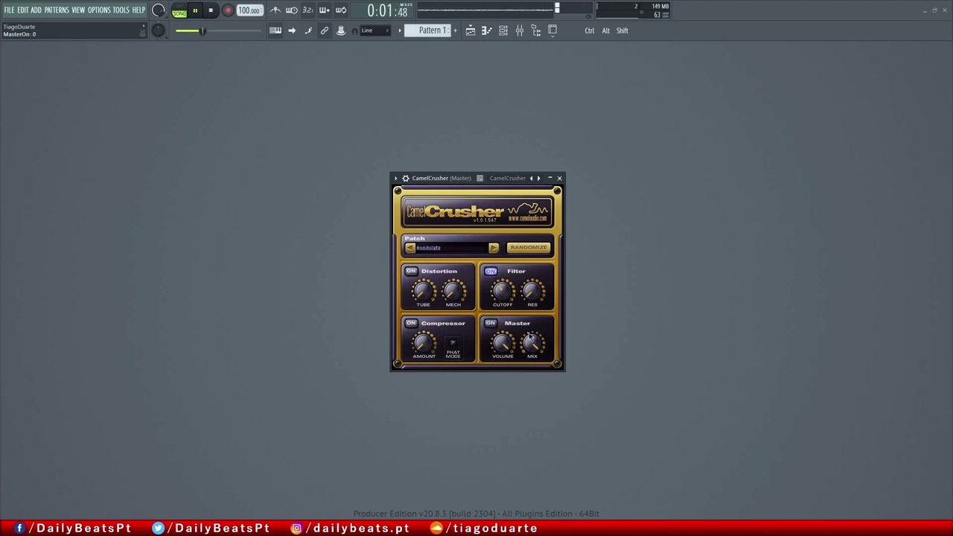
pyautogui.click(492, 323)
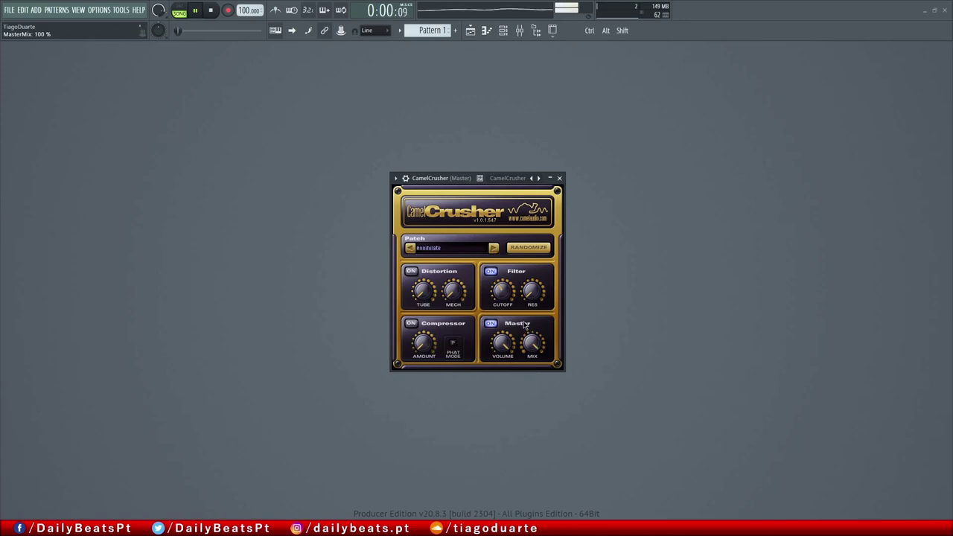
# Step: Turn the Filter off and Distortion on, raise Tube and reduce Mech to about 6%
pyautogui.click(491, 272)
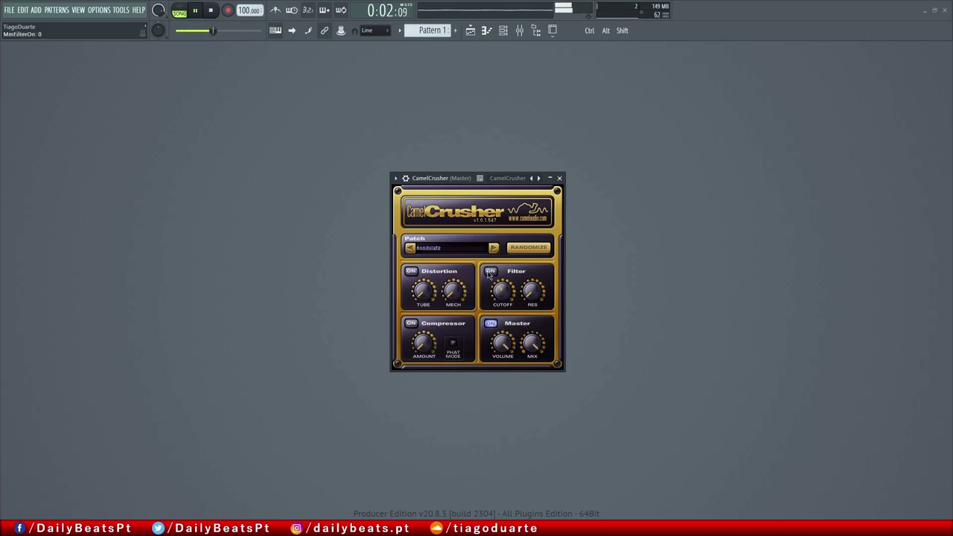
pyautogui.click(410, 272)
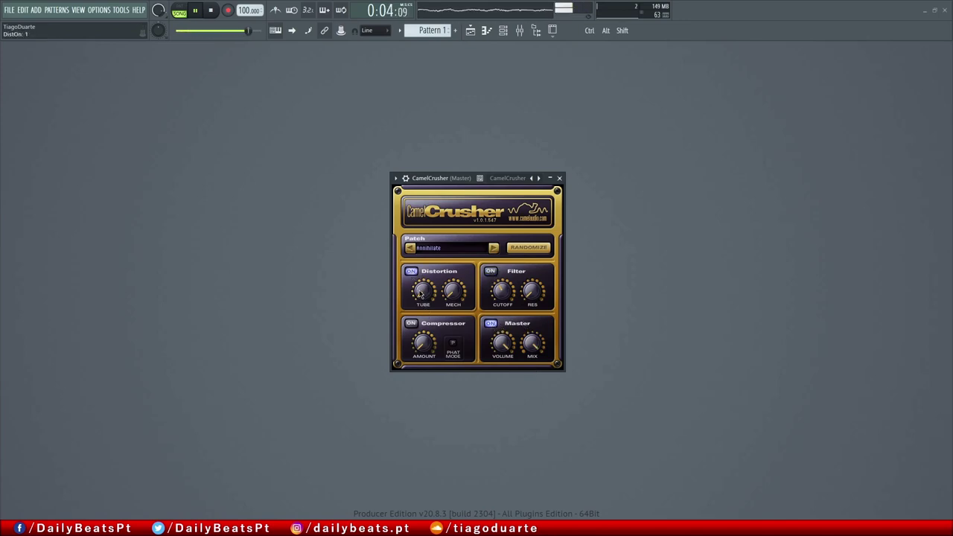
pyautogui.moveTo(432, 301); pyautogui.dragTo(448, 255)
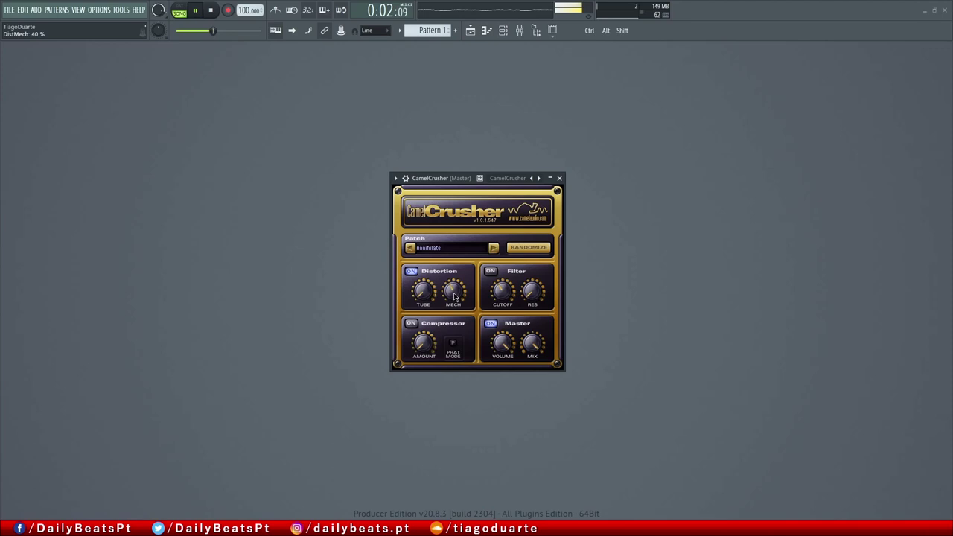
pyautogui.moveTo(454, 296); pyautogui.dragTo(459, 325)
# Step: Switch Distortion off and the Compressor on, adjusting its amount to about -13 dB
pyautogui.click(413, 272)
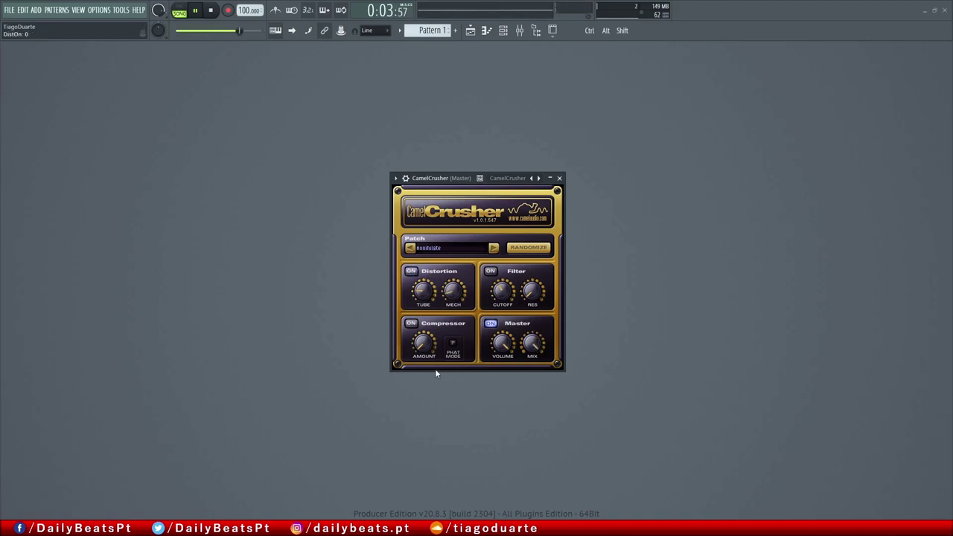
pyautogui.click(409, 325)
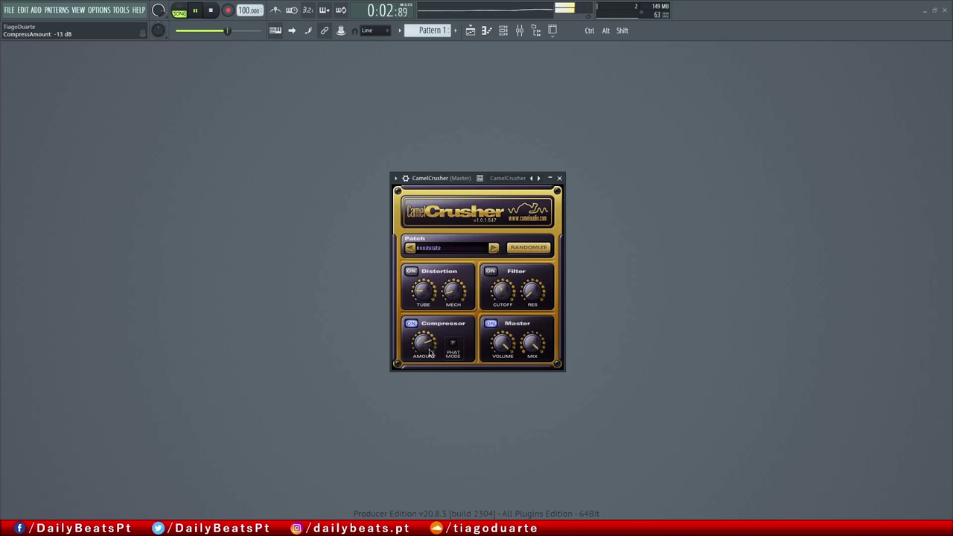
pyautogui.scroll(3, 425, 348)
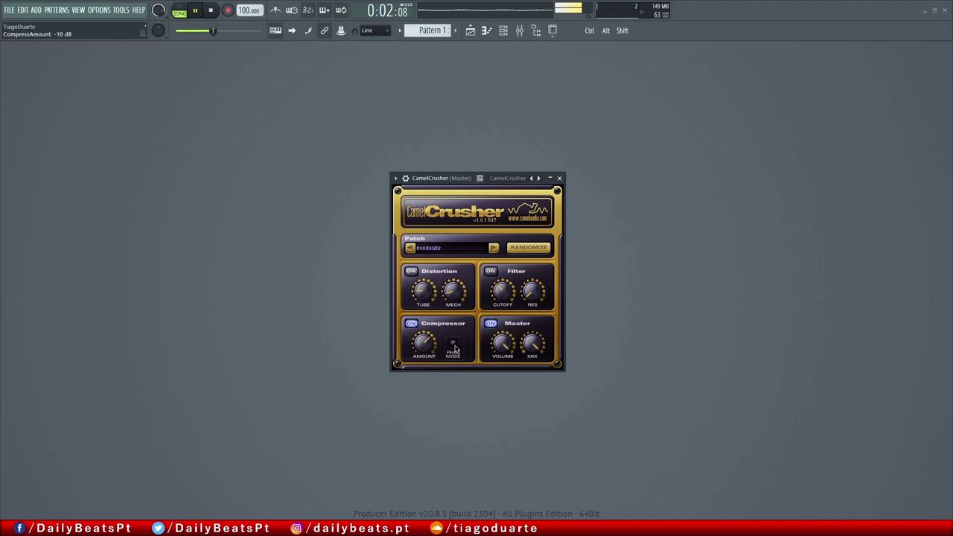
pyautogui.scroll(-1, 427, 342)
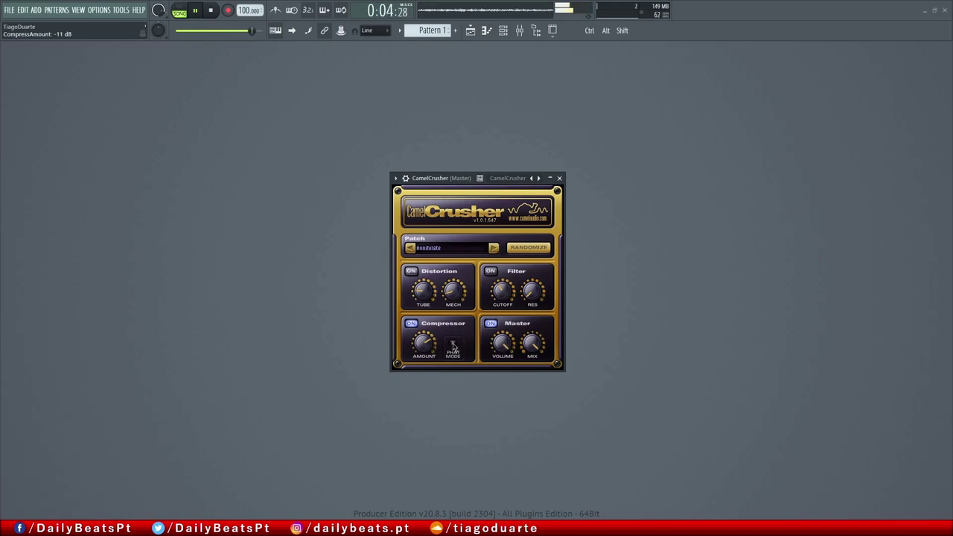
# Step: Toggle compressor phat mode on and off twice, leaving it off
pyautogui.click(453, 345)
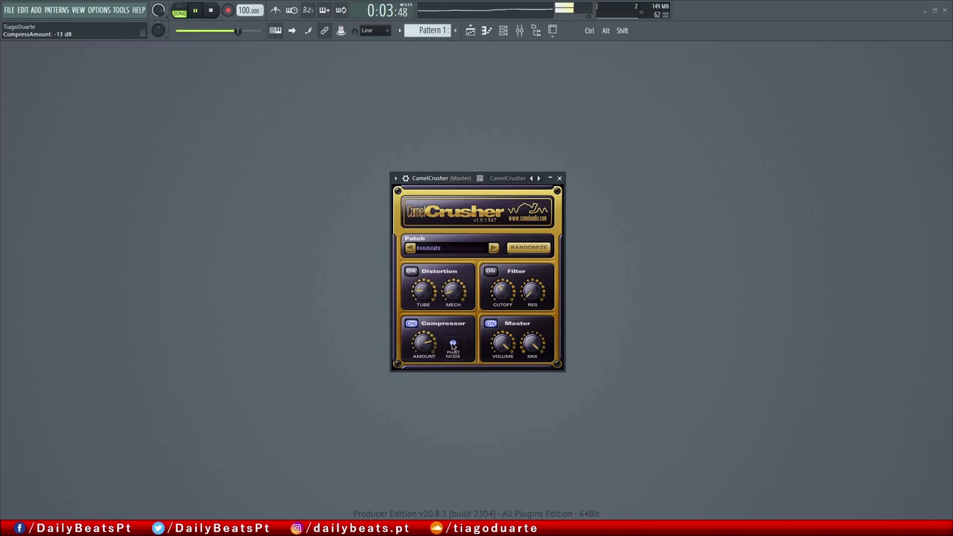
pyautogui.click(453, 345)
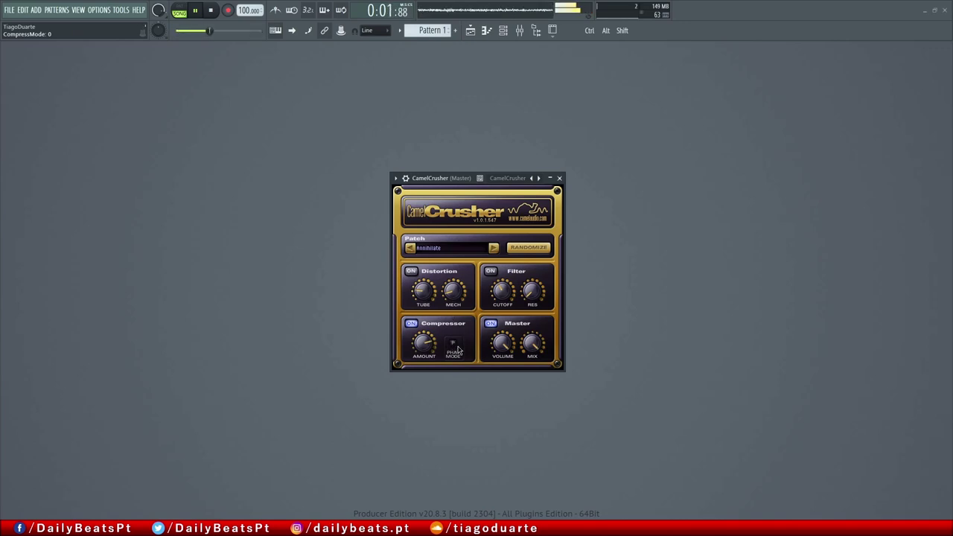
pyautogui.click(453, 345)
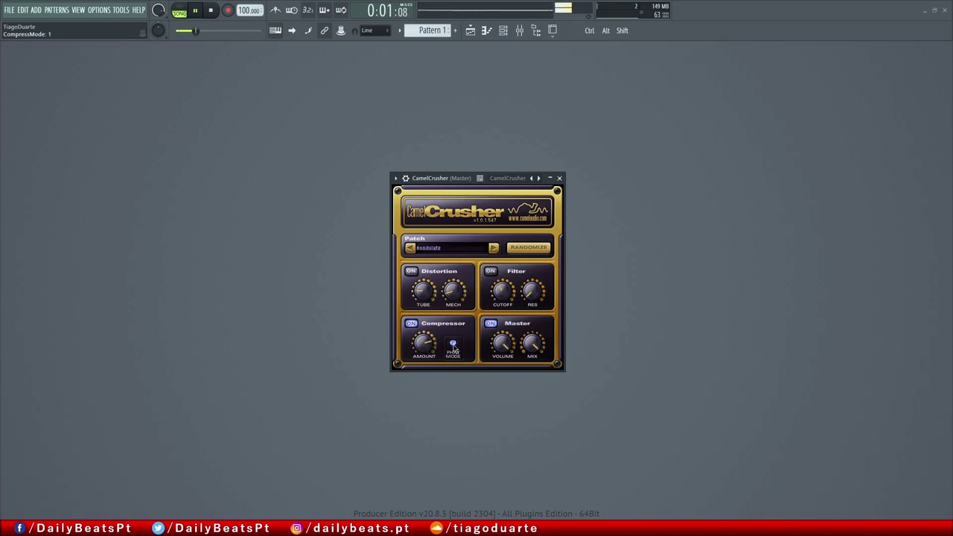
pyautogui.click(453, 345)
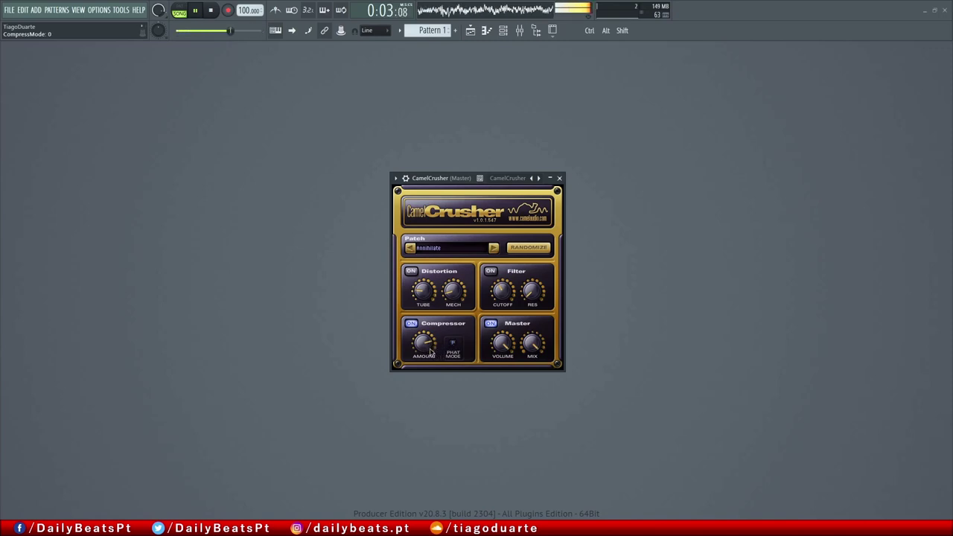
# Step: Restart the loop, switch Distortion on, and turn the Filter on then back off
pyautogui.press('space')
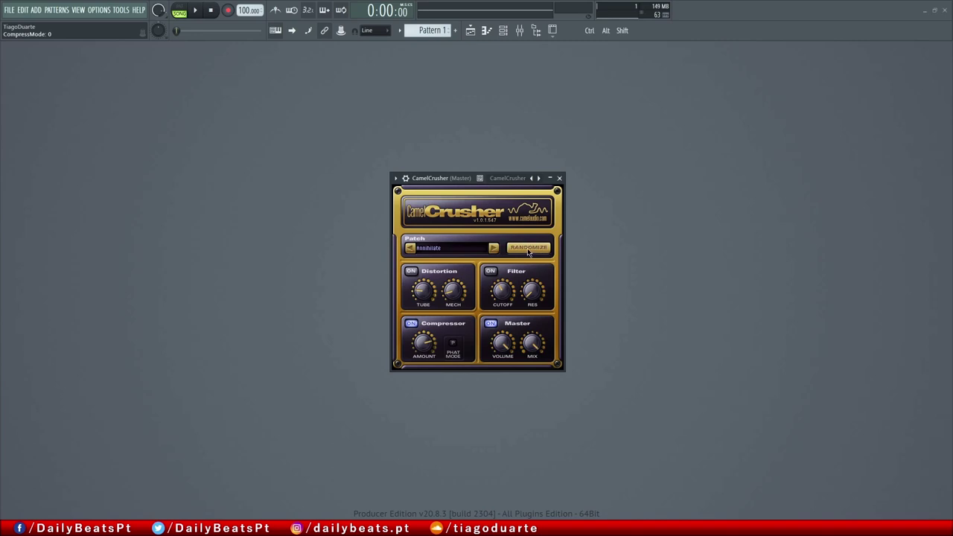
pyautogui.press('space')
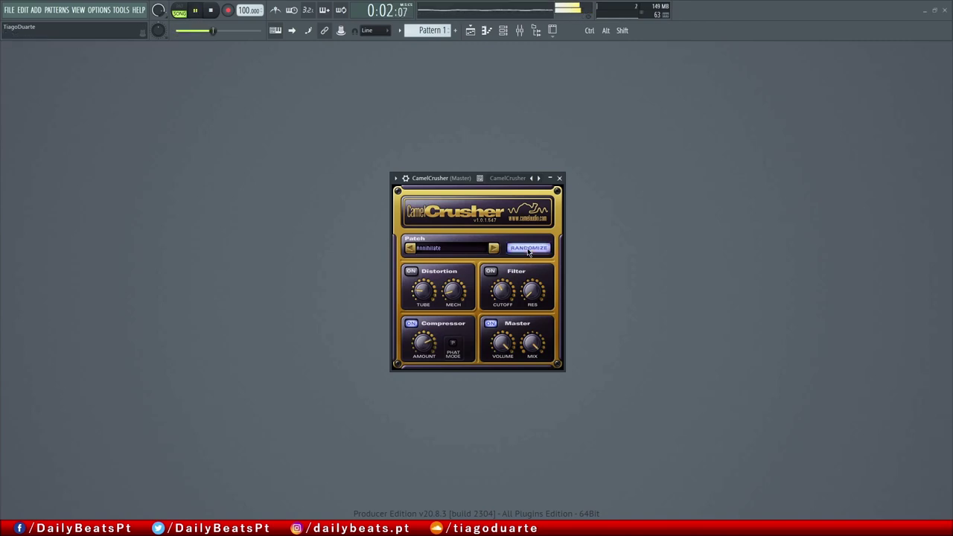
pyautogui.click(411, 271)
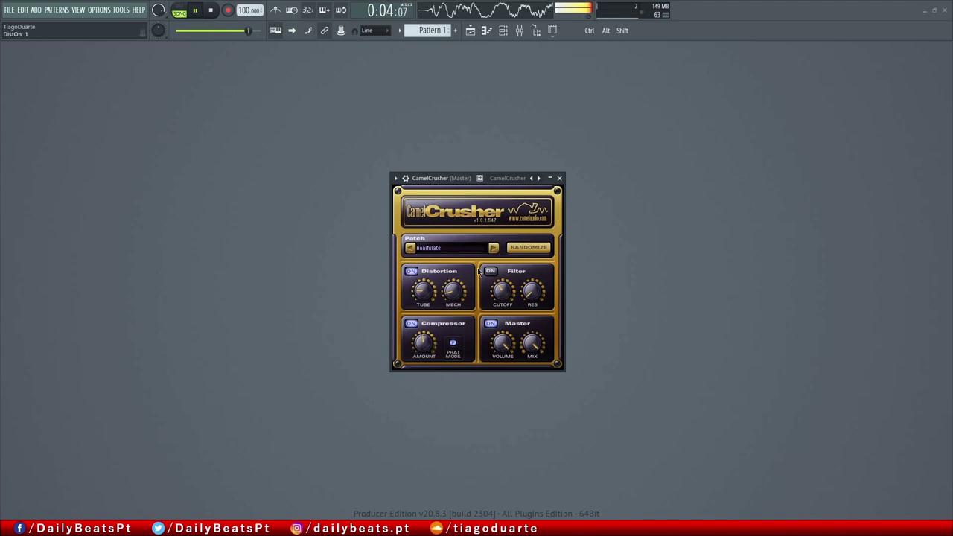
pyautogui.click(491, 271)
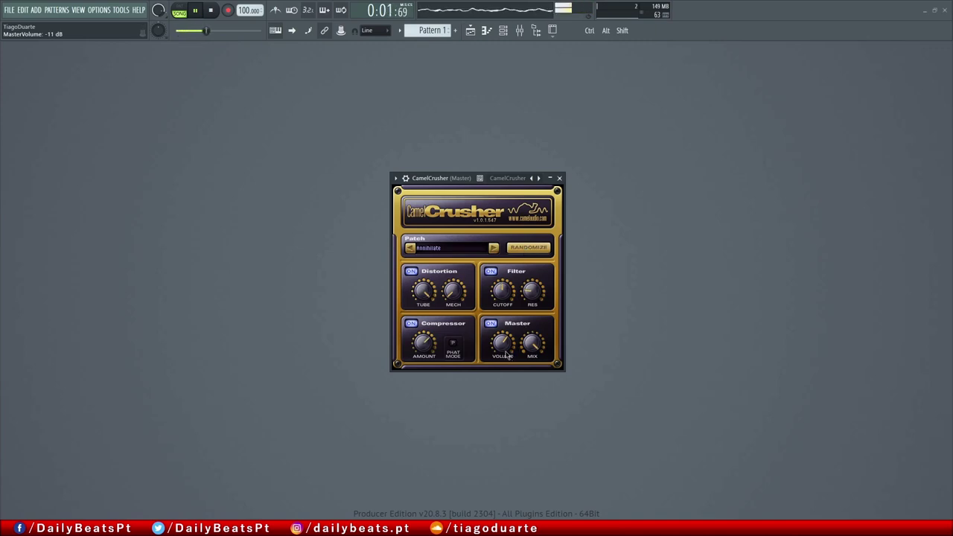
pyautogui.click(490, 273)
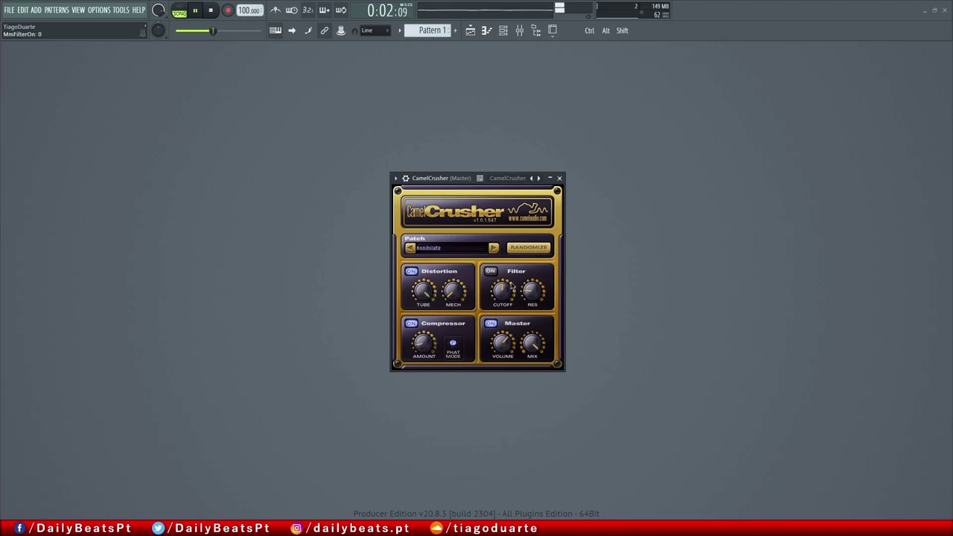
# Step: Stop the drum loop playback
pyautogui.press('space')
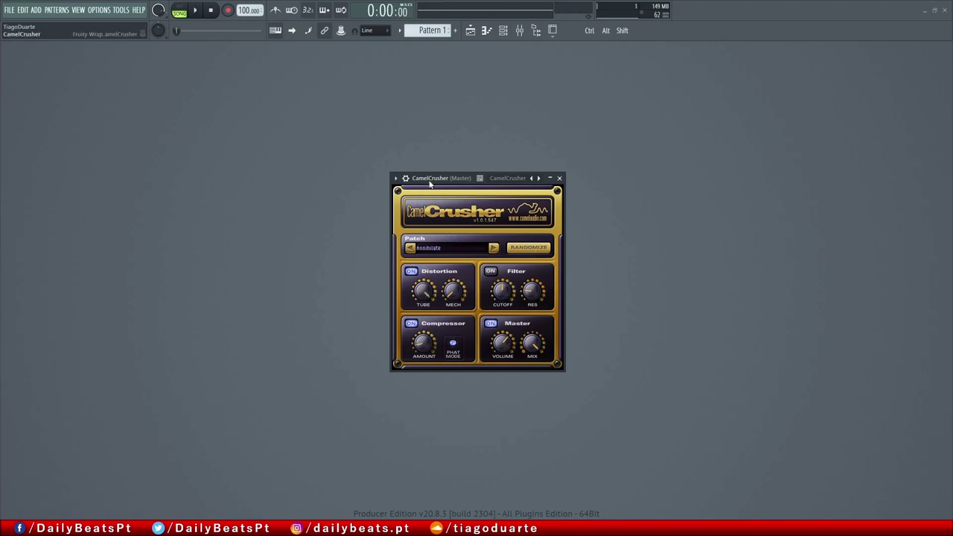